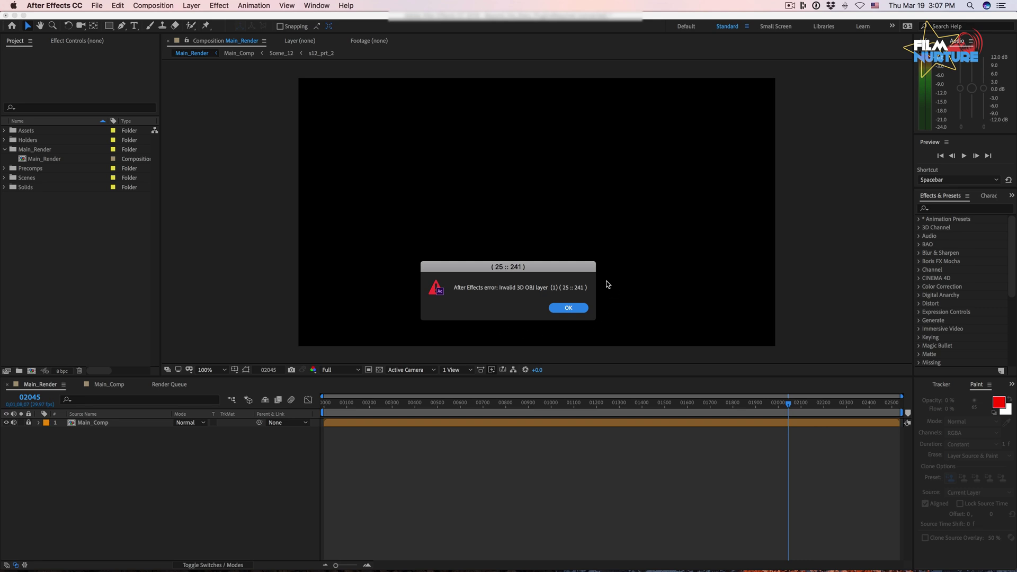
Dismiss the 'Invalid 3D OBJ layer' error and open the After Effects CC menu
click(561, 310)
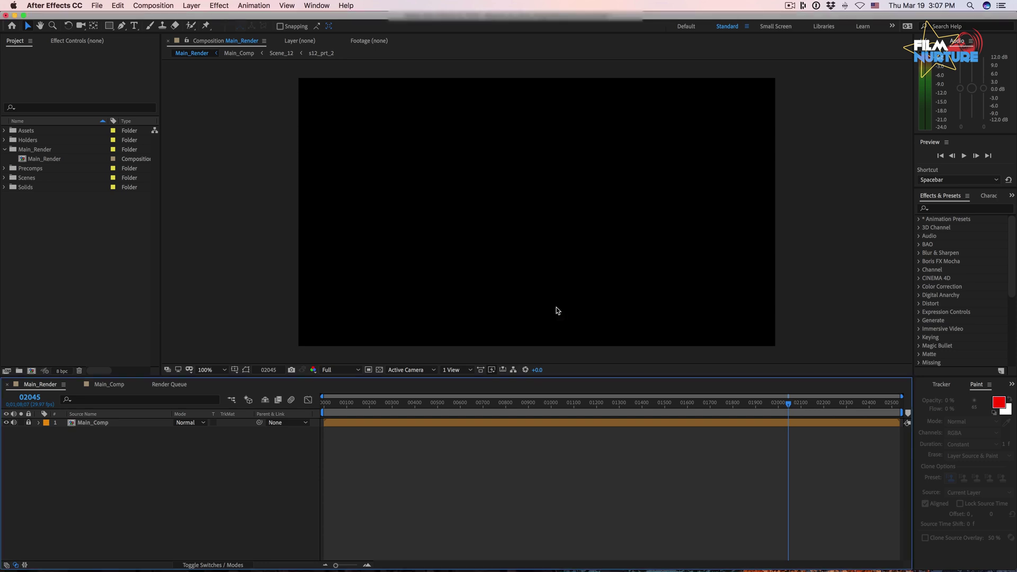
click(52, 5)
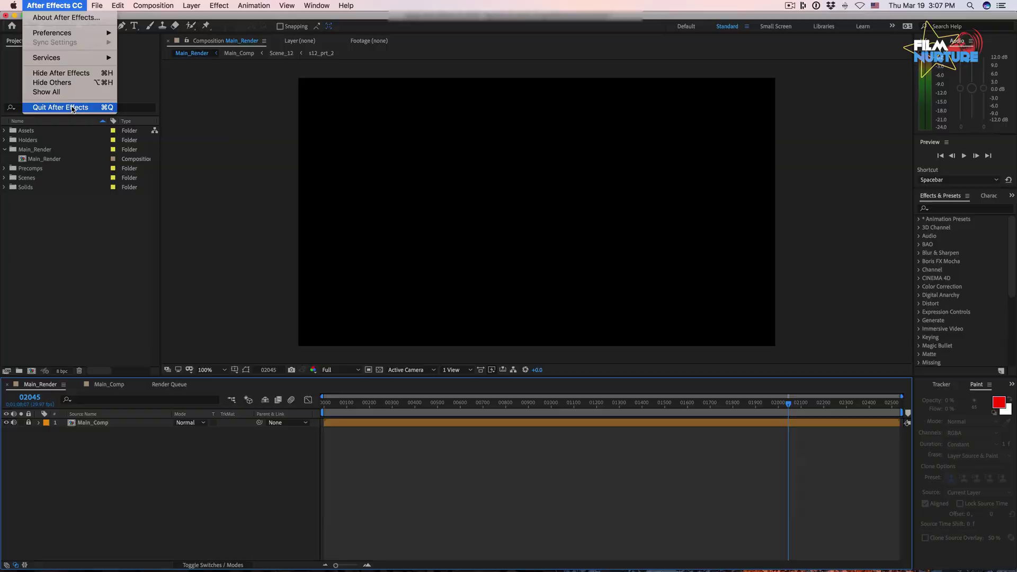
Quit After Effects and accept the Trapcode installer's security warning and license agreement
click(72, 107)
click(615, 230)
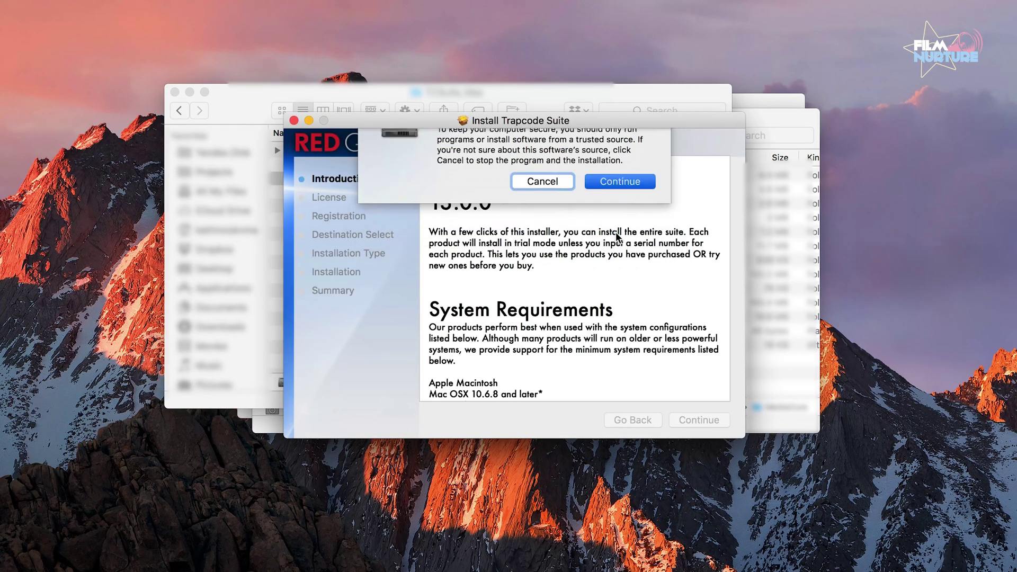
click(692, 419)
click(668, 231)
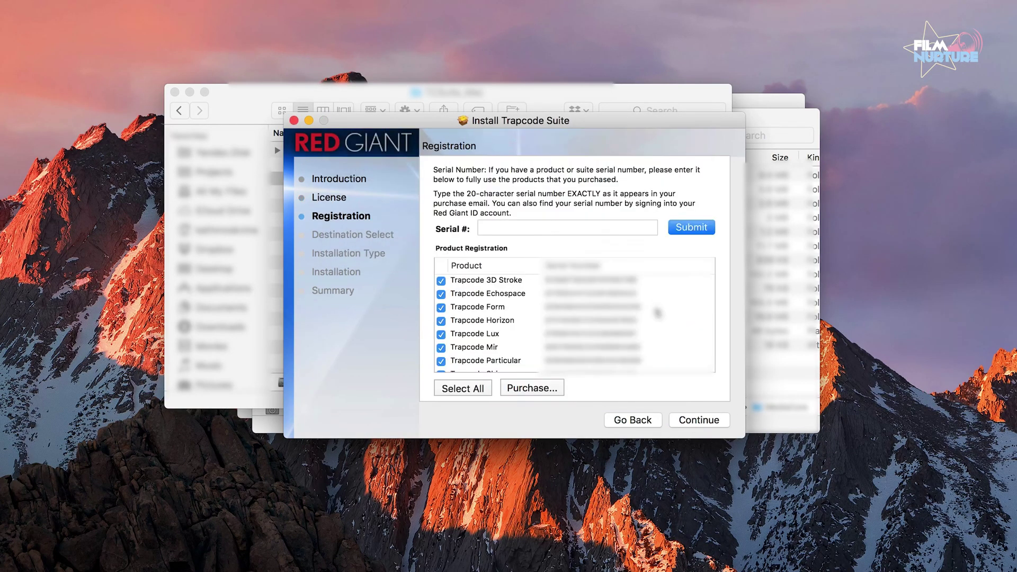
Select the After Effects CC packages in the Trapcode Custom Install list
click(699, 420)
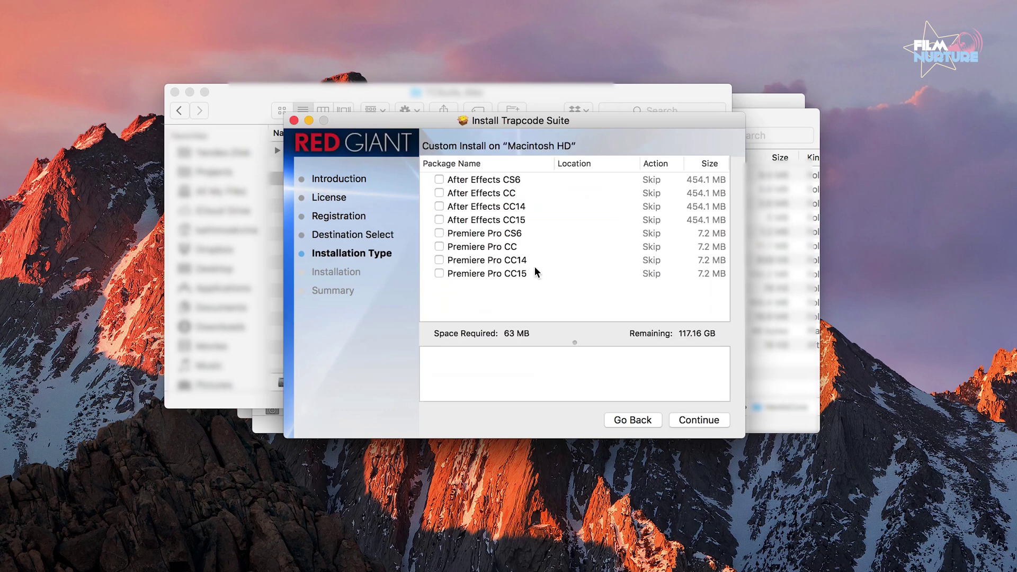
click(440, 193)
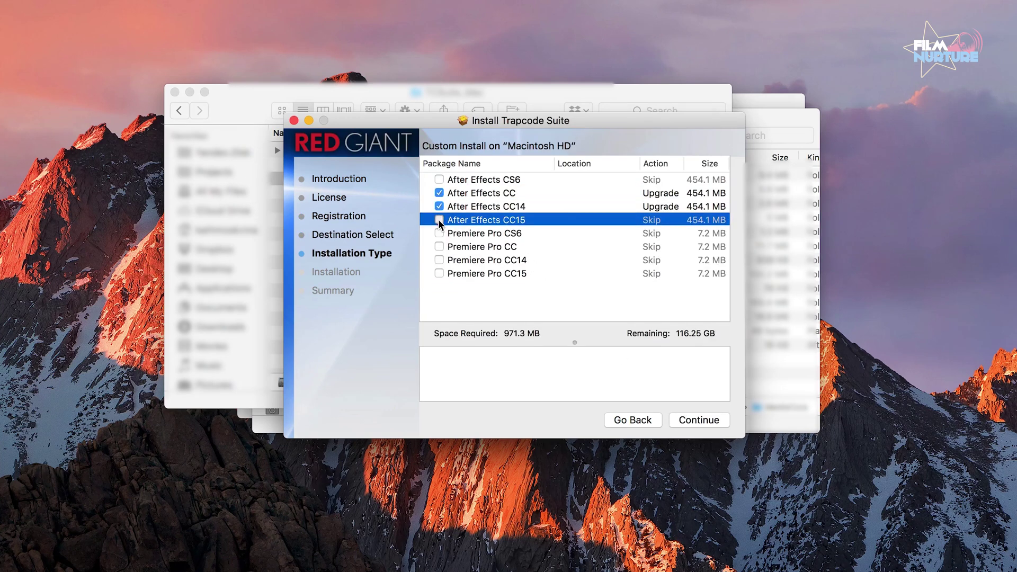
click(439, 221)
Start the Trapcode install, then open Adobe After Effects CC 2019 > Plug-ins > Format
click(700, 418)
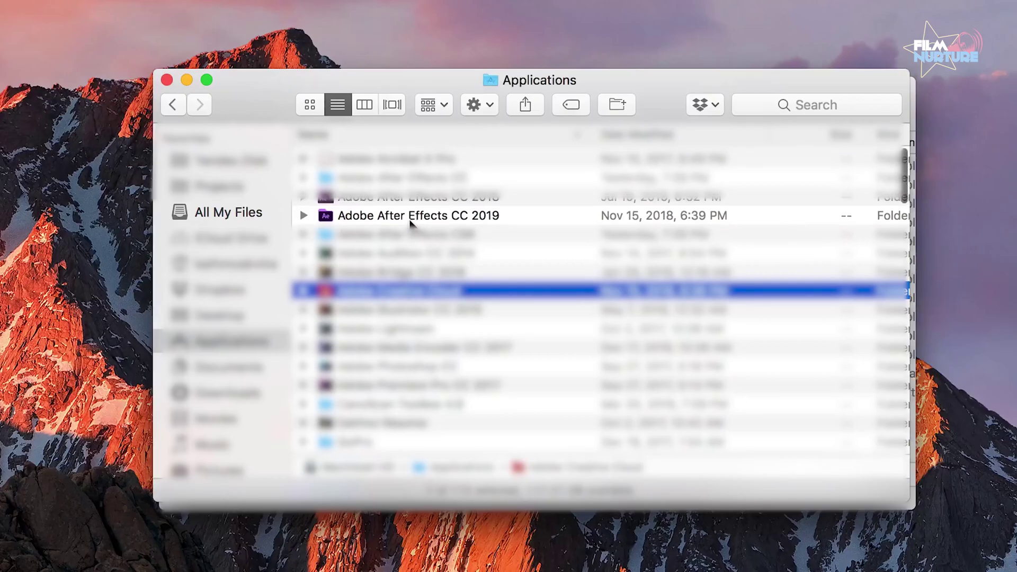
click(440, 214)
double_click(441, 218)
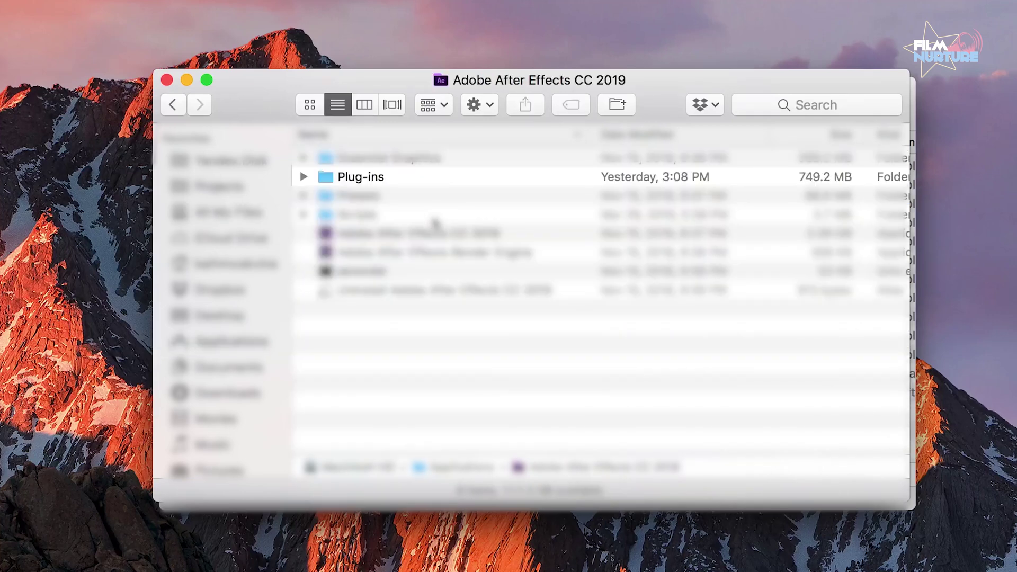
double_click(391, 180)
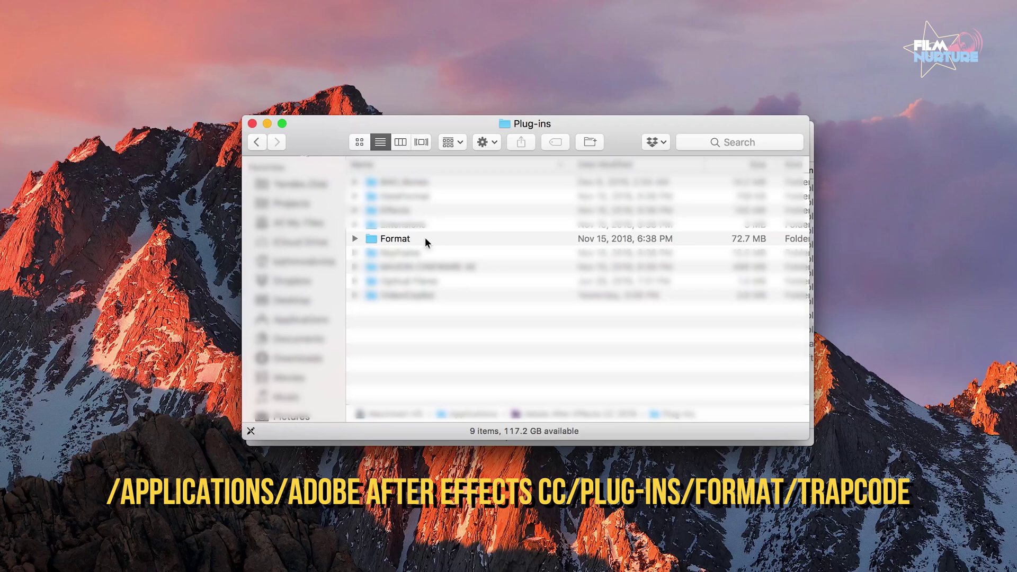
double_click(426, 238)
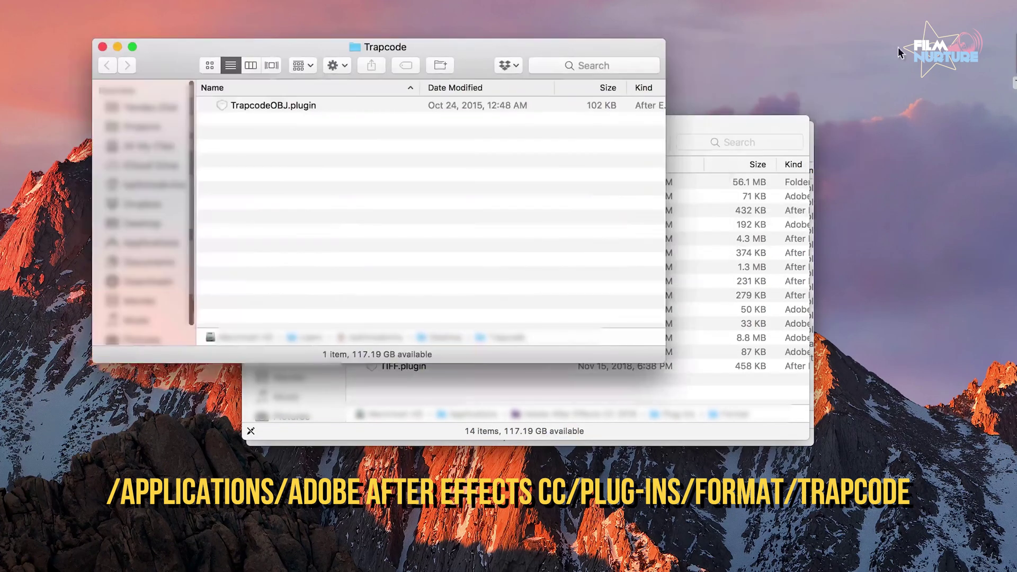
Move the Trapcode folder into Format, authenticating with the administrator password
click(103, 47)
drag(586, 275, 516, 270)
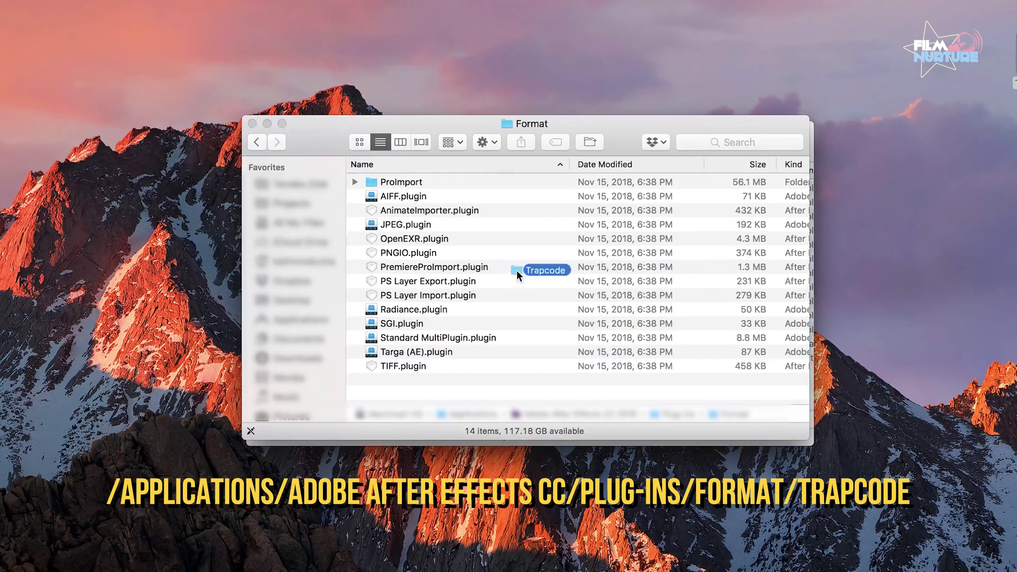
click(539, 210)
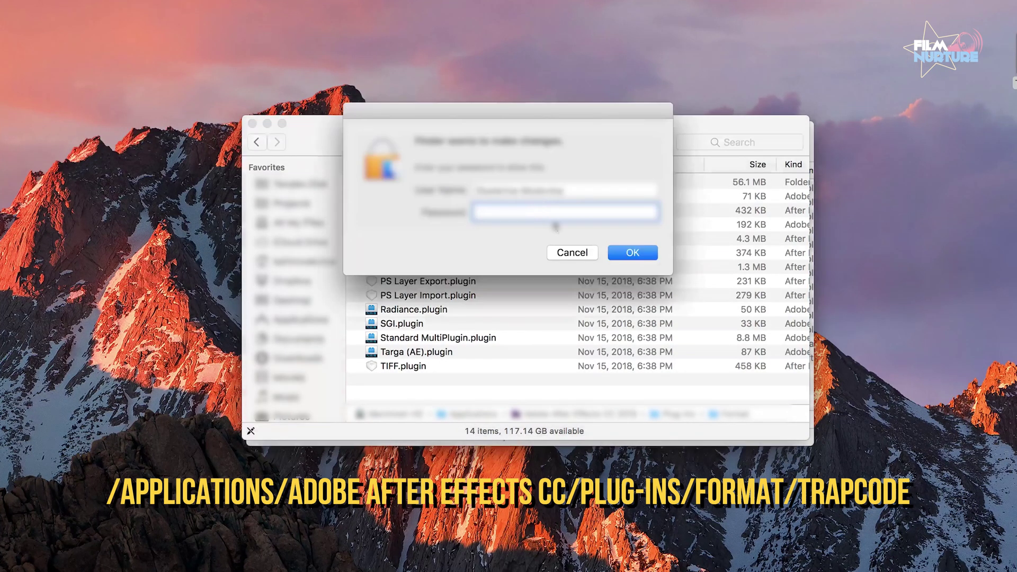
text(•••••••)
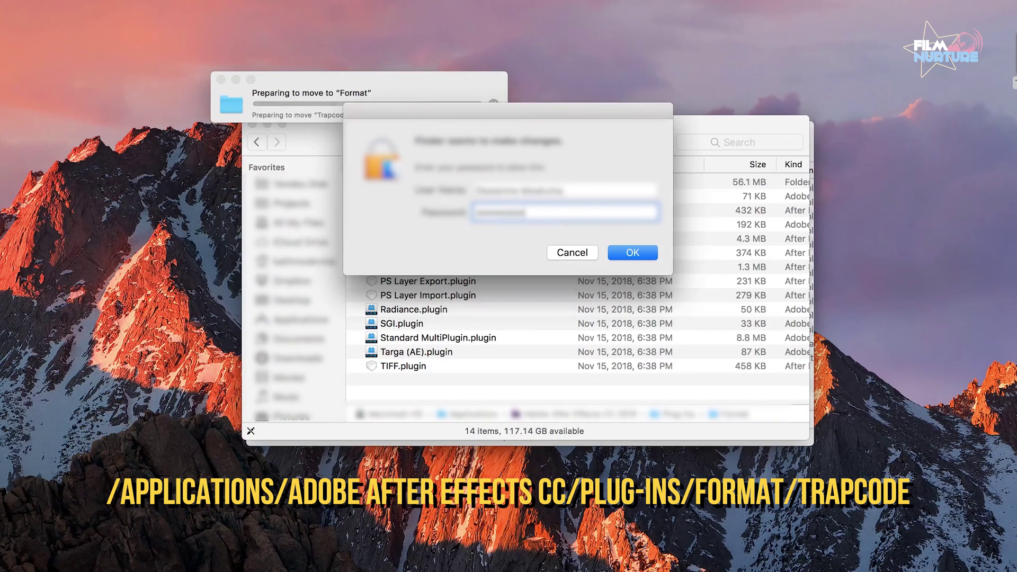
key(Return)
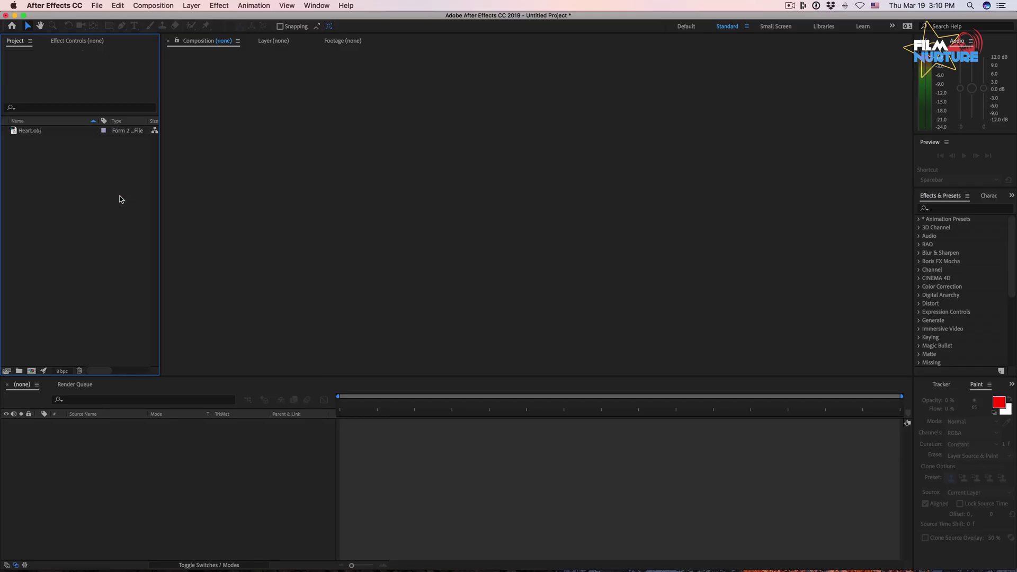
Create a composition from Heart.obj and add a new solid layer
click(29, 130)
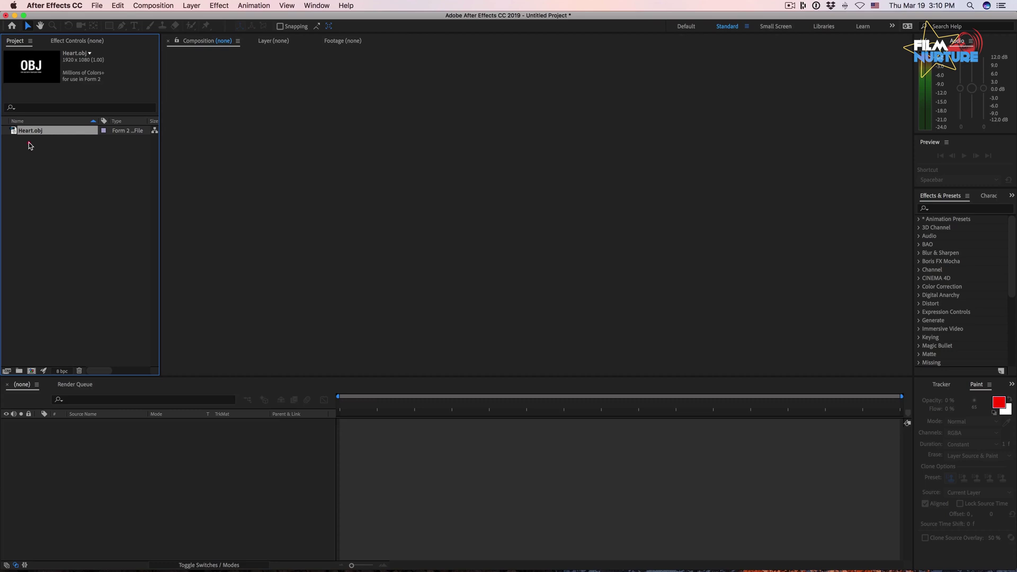
drag(29, 131, 31, 370)
click(192, 6)
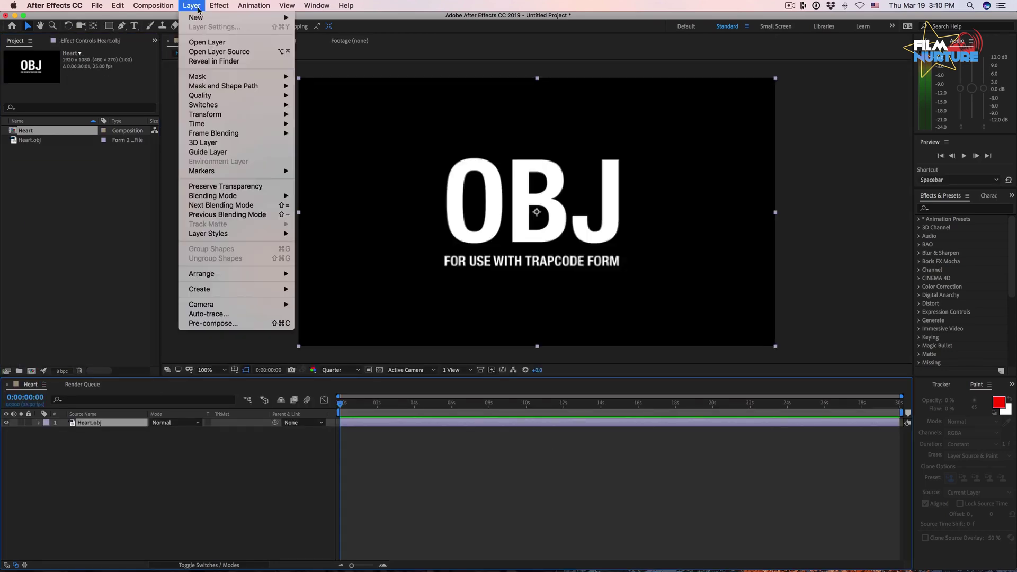
click(420, 101)
key(Return)
text(form)
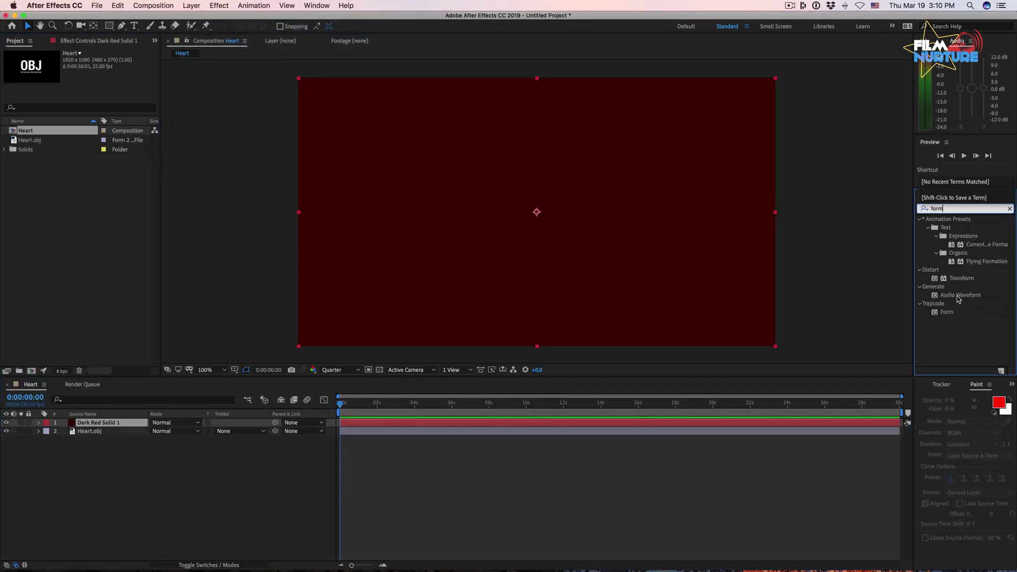
Apply Trapcode Form with Base Form OBJ Model and 3D Model Heart.obj, hiding the Heart.obj layer
double_click(947, 312)
click(8, 431)
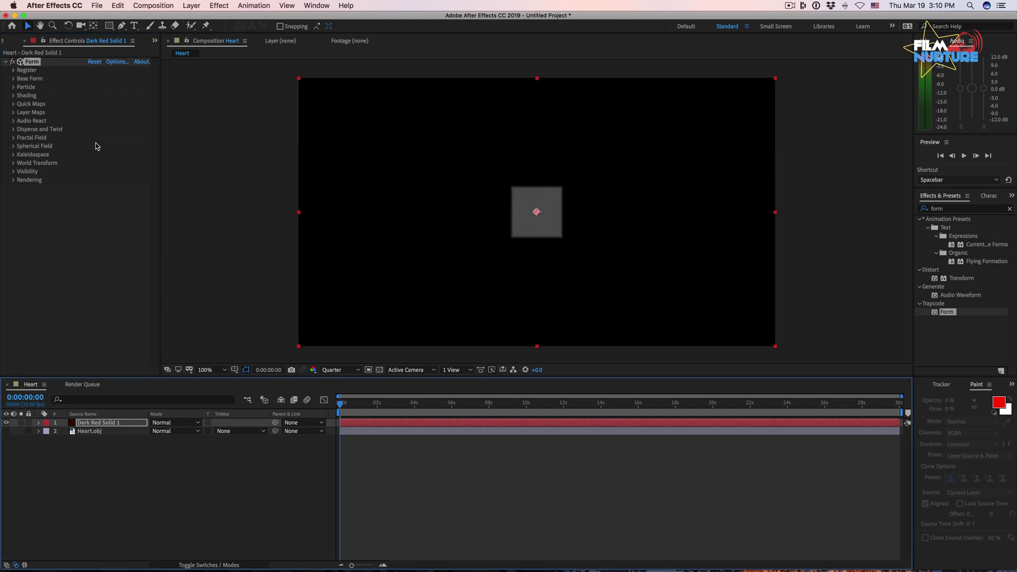
click(14, 79)
click(117, 86)
click(117, 119)
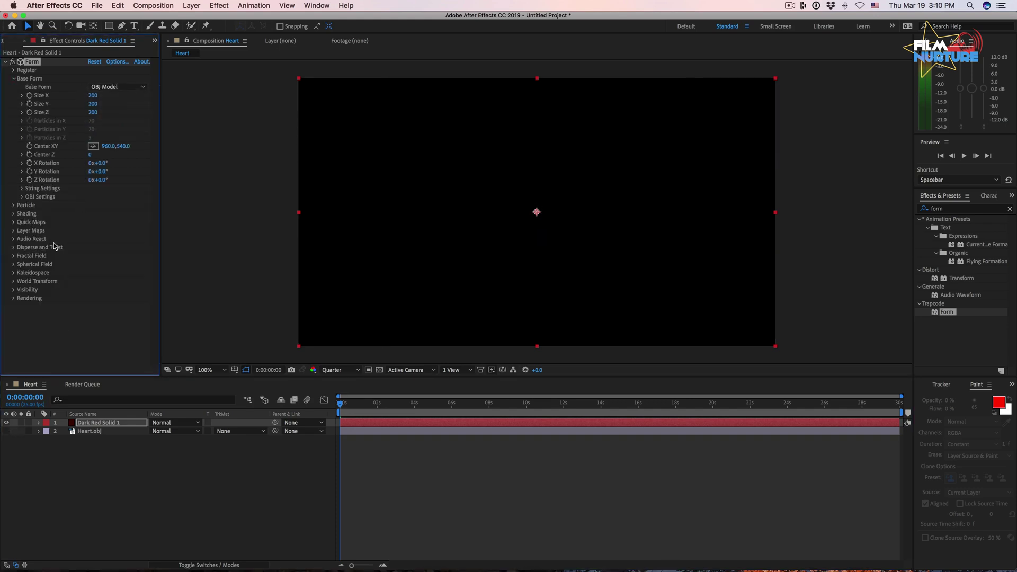
click(21, 198)
click(102, 205)
click(120, 228)
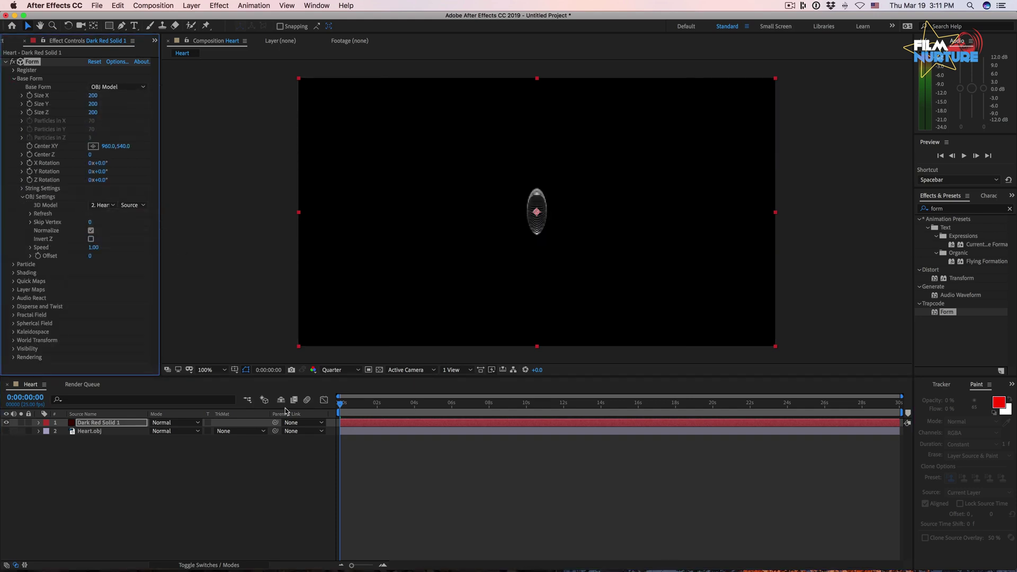